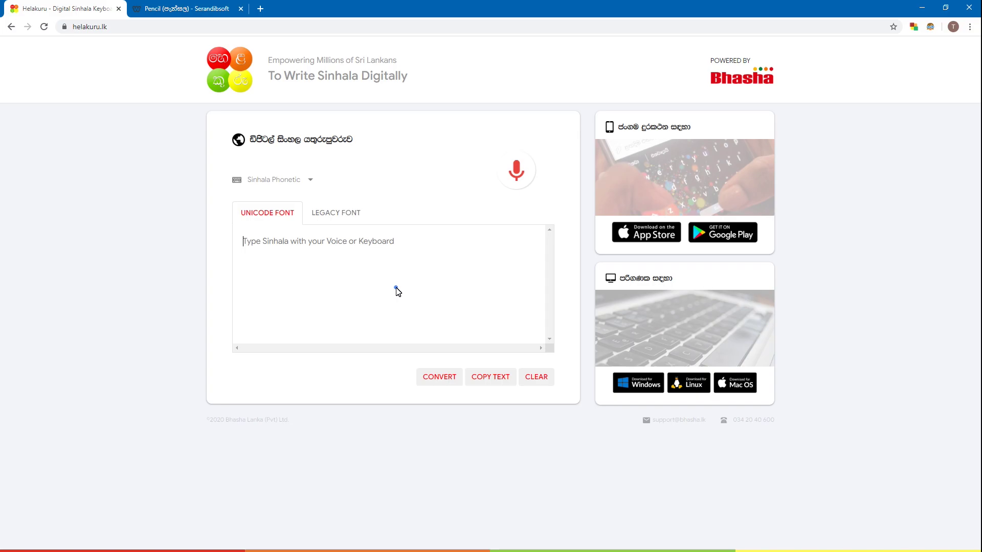
# Step: Open the Helakuru Digital Sinhala Keyboard page at helakuru.lk, set to Sinhala Phonetic
pyautogui.click(396, 288)
# Step: Open the Helakuru Windows download form showing the Rs. 990.00 and free personal-use versions
pyautogui.click(349, 292)
pyautogui.click(630, 388)
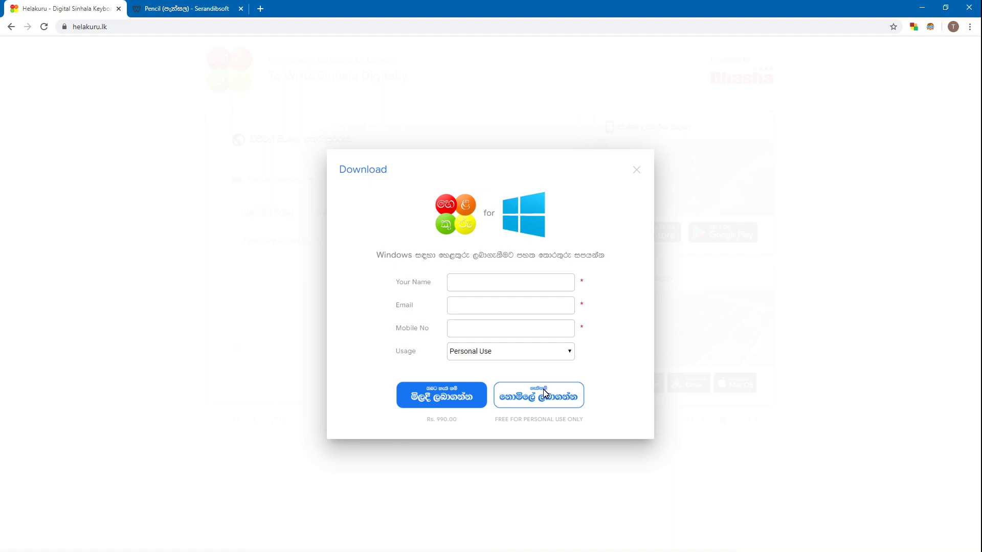
# Step: Close the Helakuru download form and go to the blank Word document
pyautogui.click(324, 119)
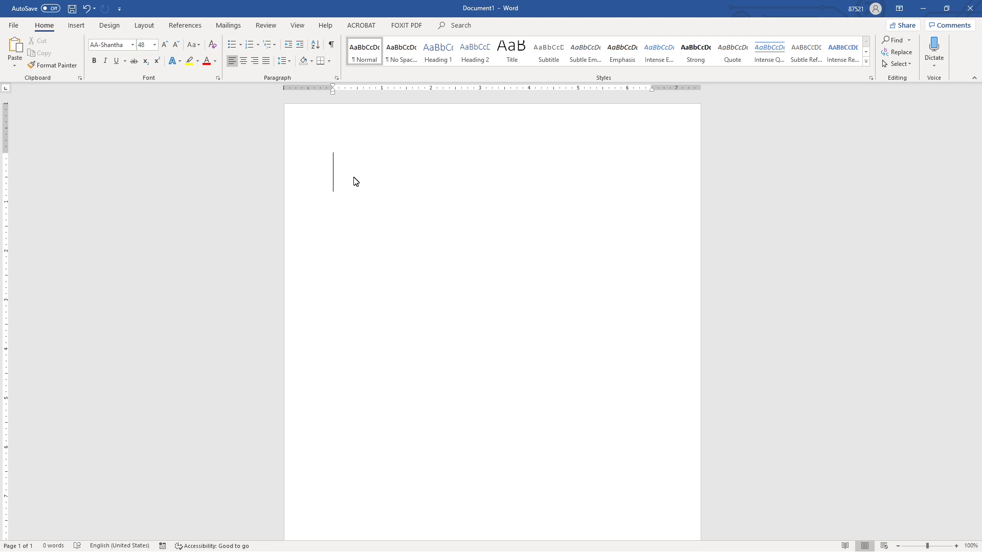
# Step: Switch input to Sinhala and type ශ්‍රී ලංකා in Iskoola Pota at size 48
pyautogui.press('super+space')
pyautogui.write('ශ්\u200dරී ලංකා')
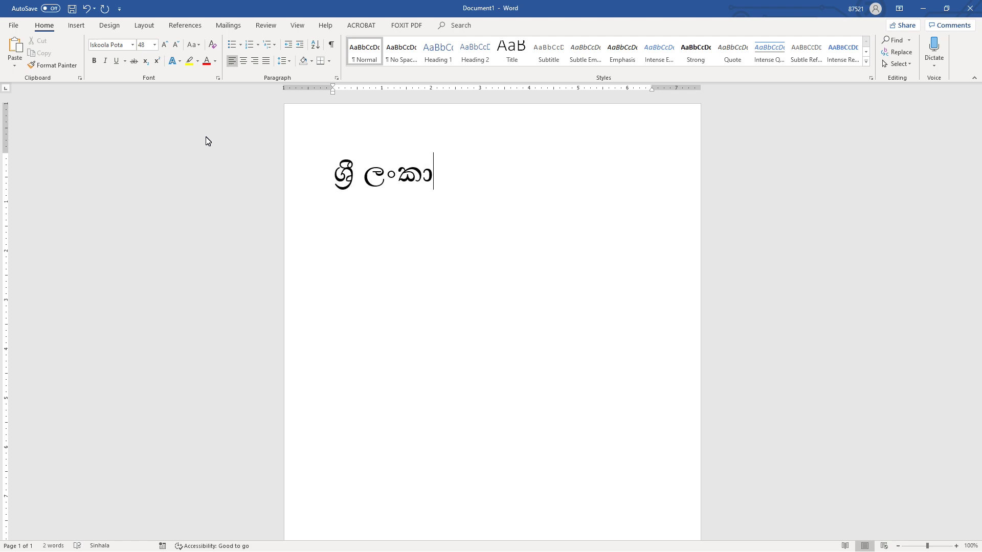
pyautogui.moveTo(398, 172); pyautogui.dragTo(428, 167)
pyautogui.click(407, 179)
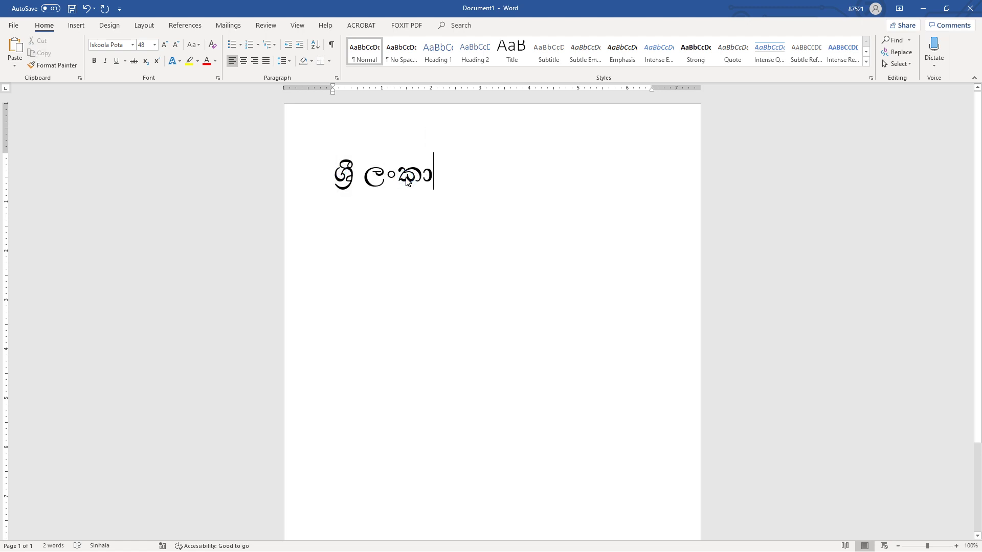
pyautogui.tripleClick(427, 170)
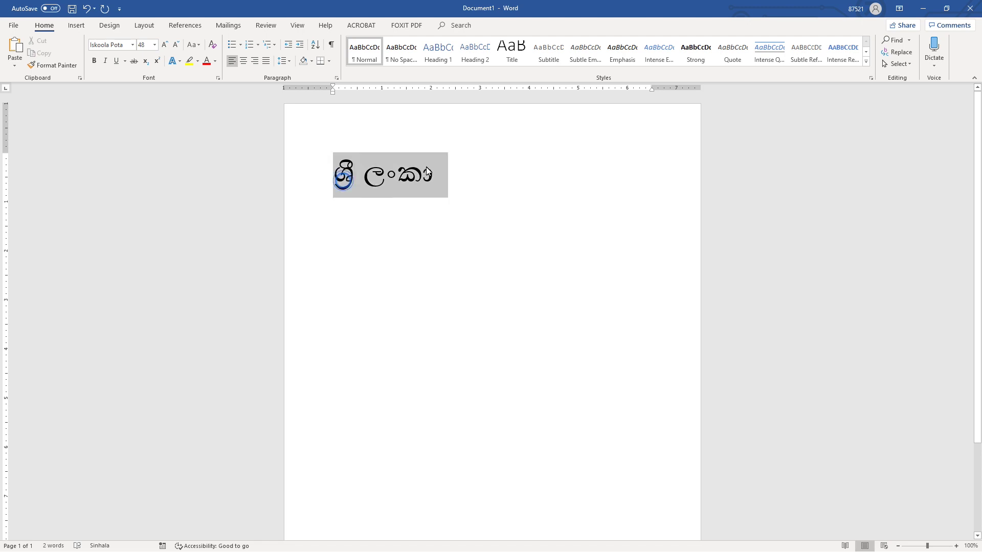
pyautogui.click(419, 170)
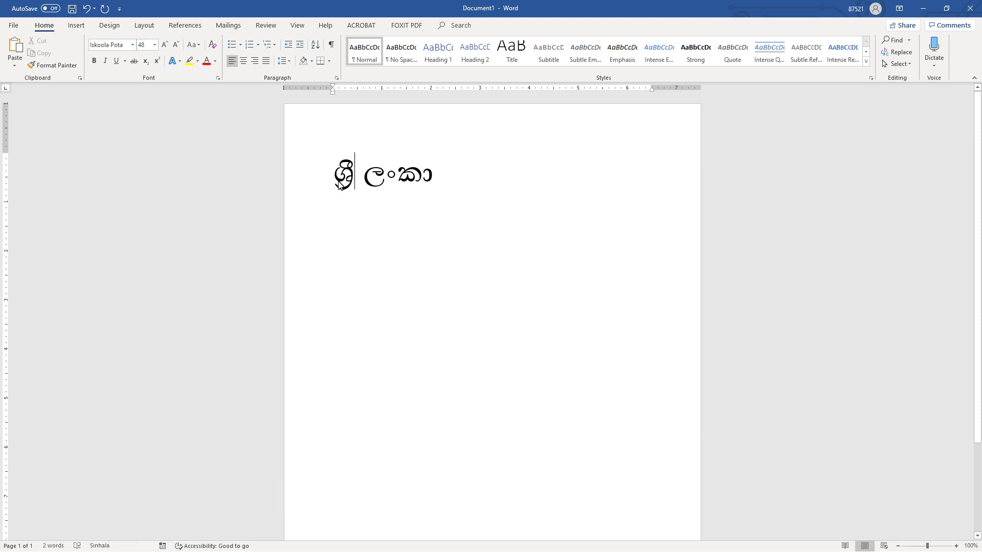
# Step: Apply a recently used Sinhala font to the ශ්‍රී ලංකා line
pyautogui.tripleClick(338, 158)
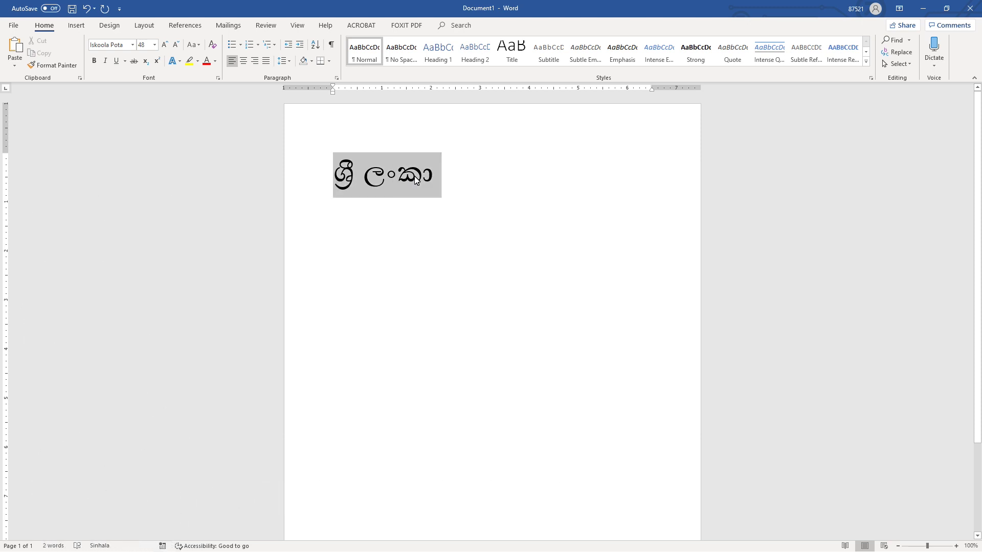
pyautogui.click(132, 45)
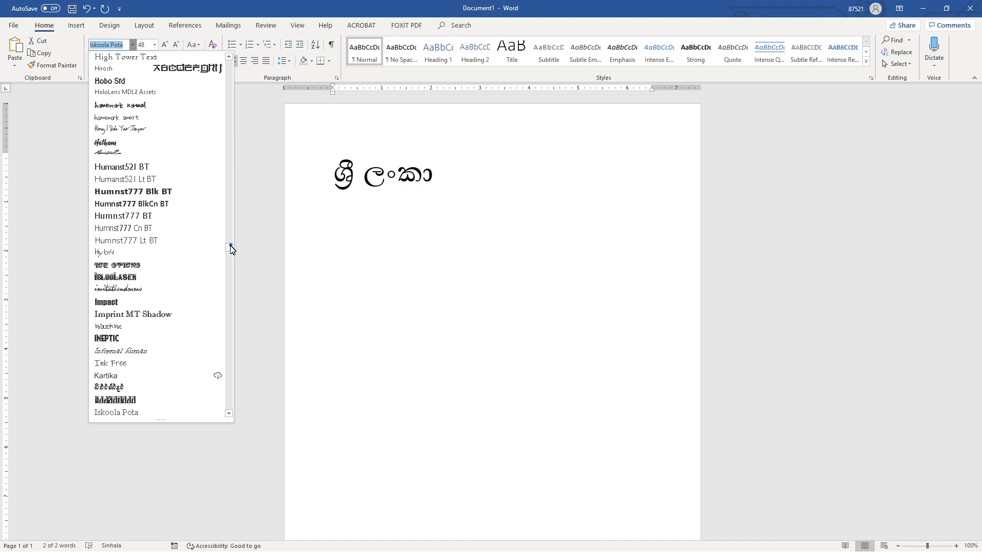
pyautogui.scroll(8, 229, 247)
pyautogui.click(228, 67)
pyautogui.click(229, 66)
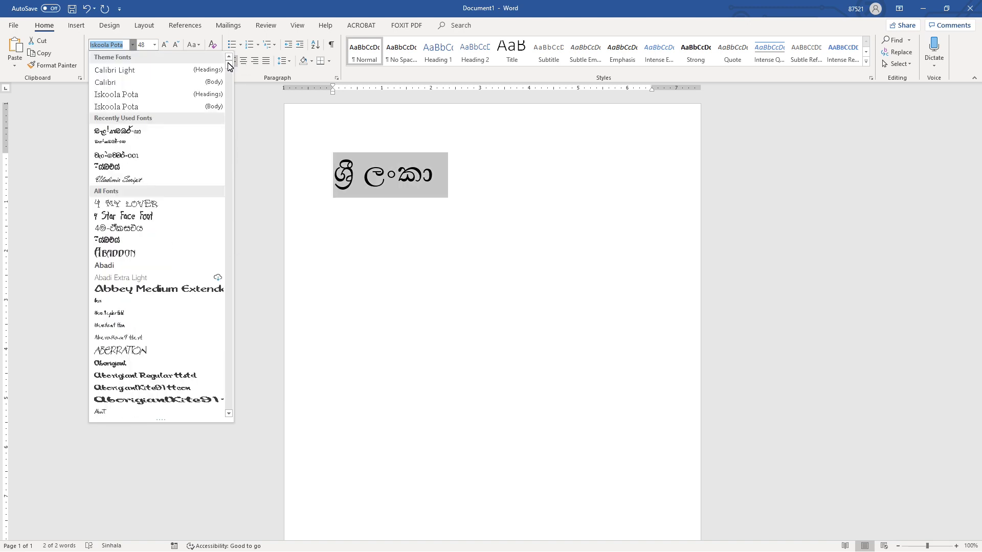
pyautogui.click(120, 132)
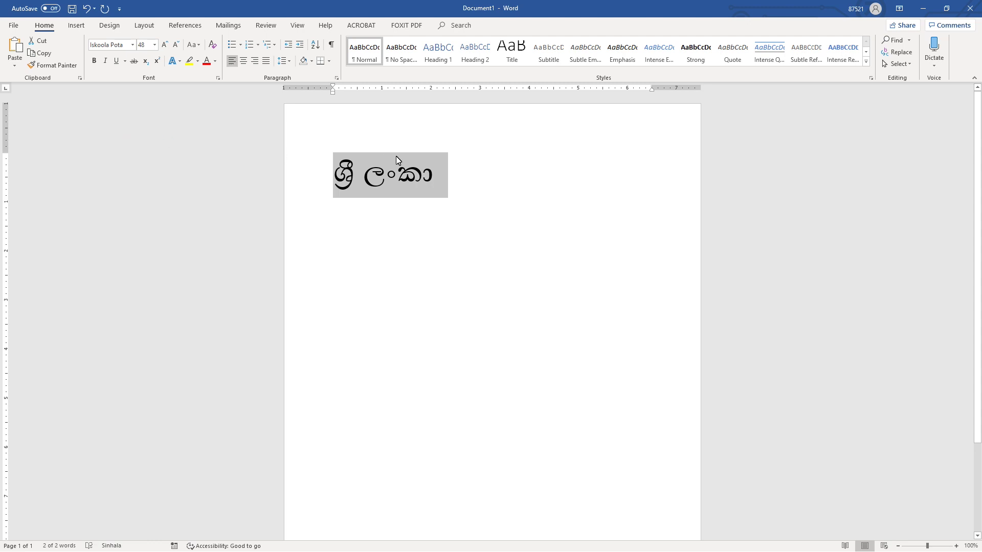
pyautogui.click(376, 177)
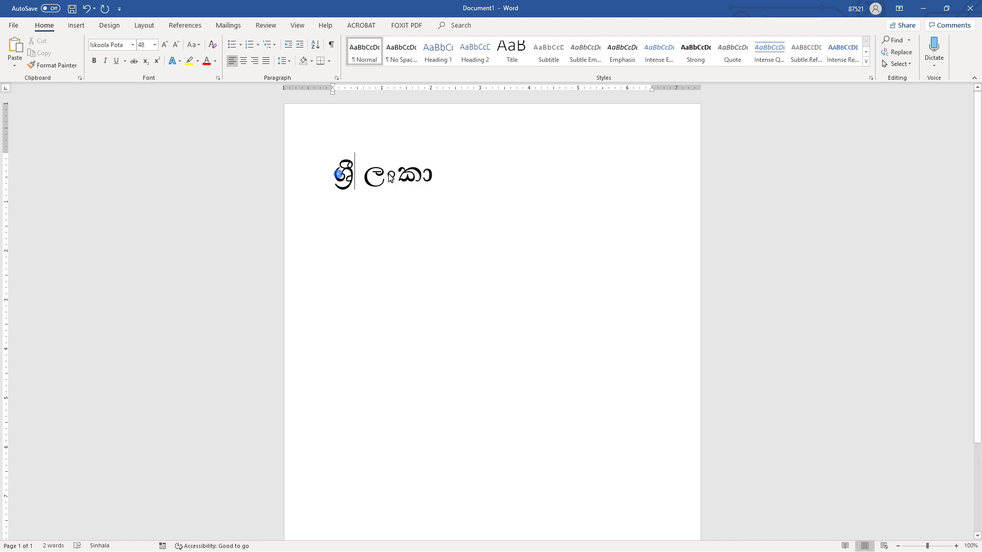
# Step: Check the line's font and characters, then start a new empty line below ශ්‍රී ලංකා
pyautogui.moveTo(335, 178); pyautogui.dragTo(448, 178)
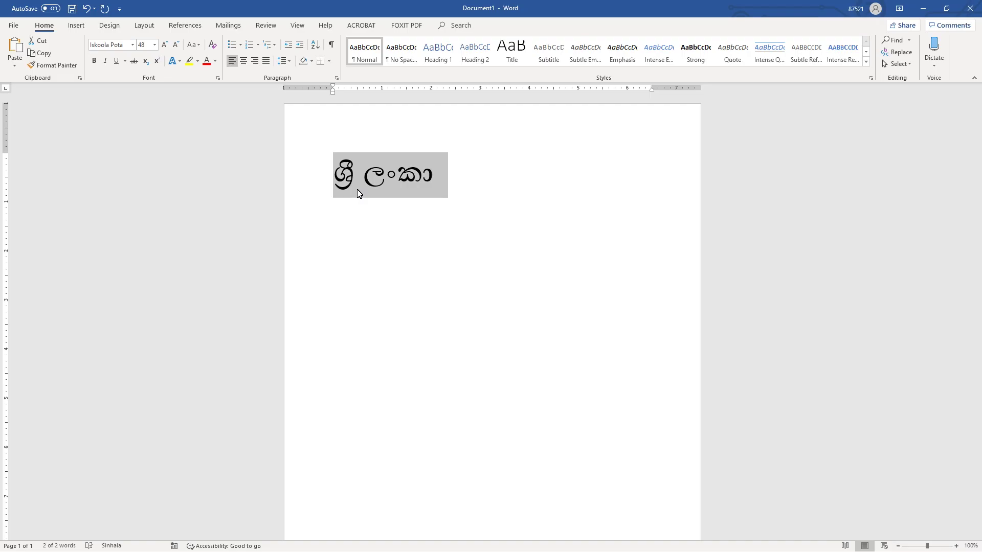
pyautogui.click(132, 44)
pyautogui.click(128, 76)
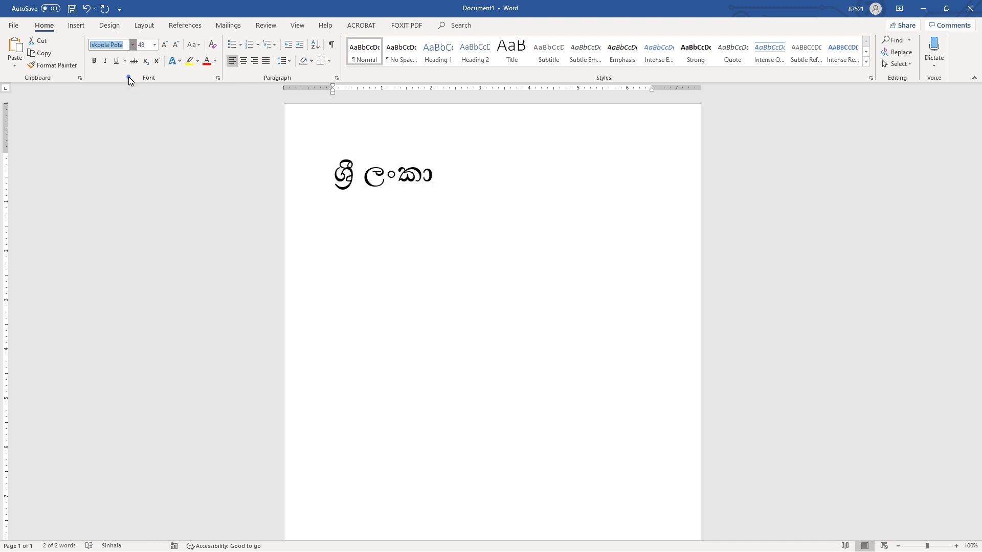
pyautogui.click(368, 174)
pyautogui.moveTo(327, 182); pyautogui.dragTo(422, 186)
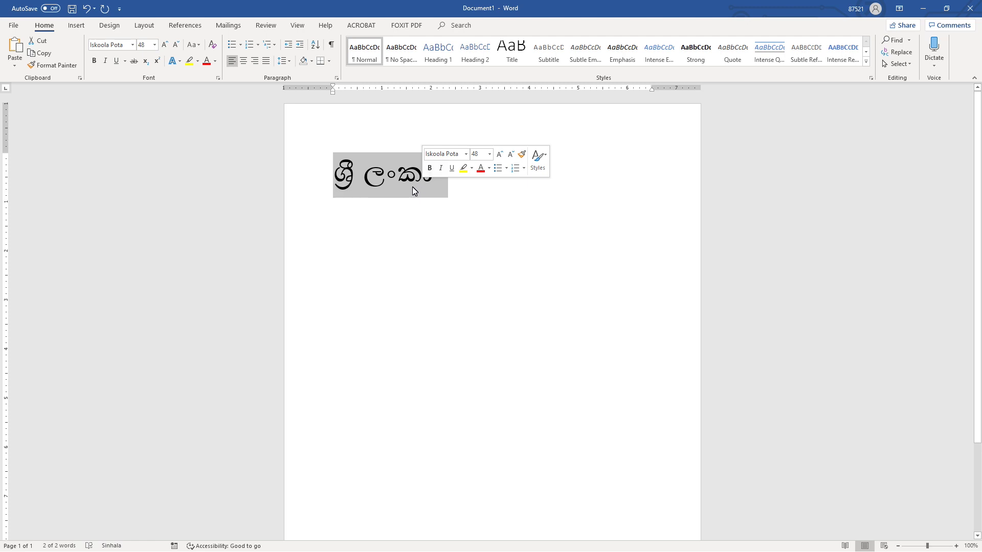
pyautogui.click(412, 187)
pyautogui.click(401, 185)
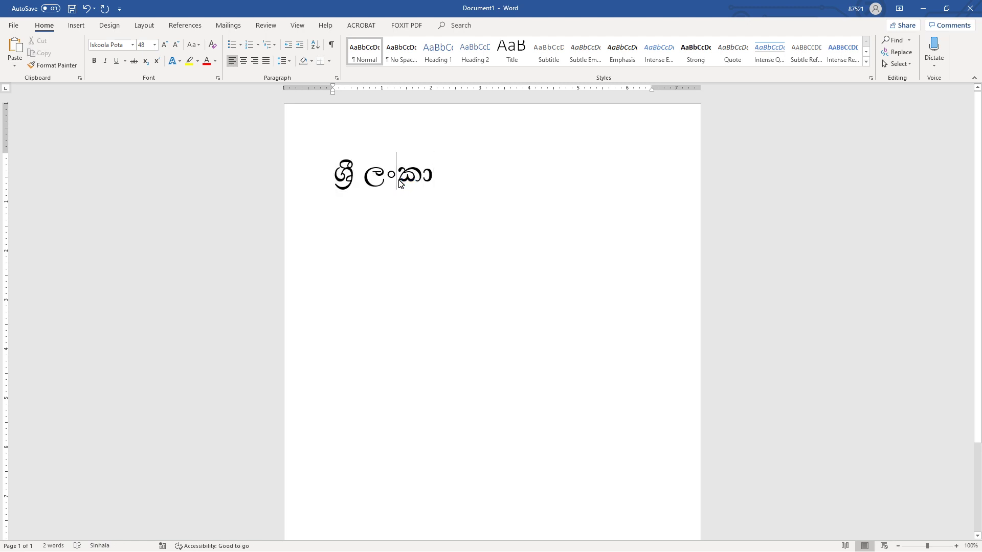
pyautogui.click(434, 183)
pyautogui.press('Return')
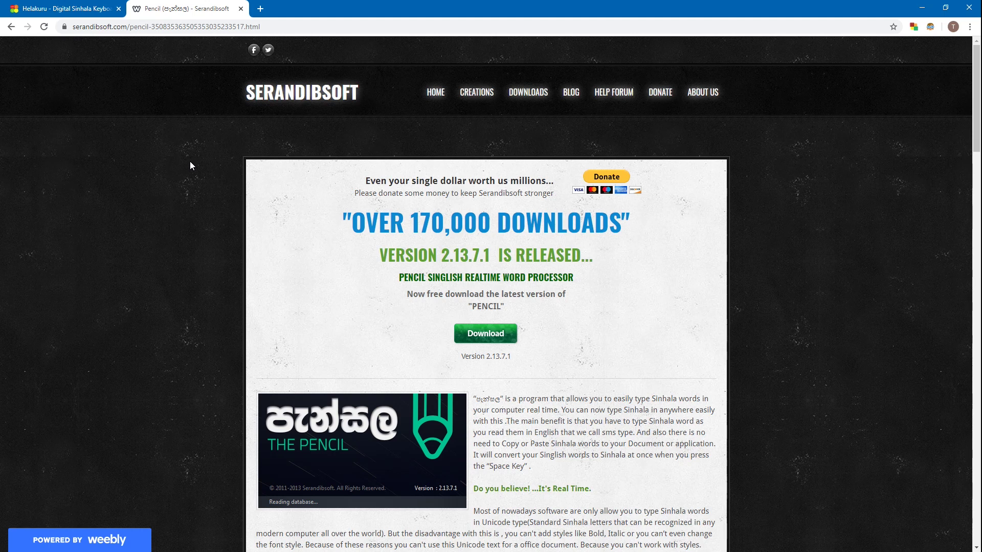
pyautogui.scroll(-4, 600, 158)
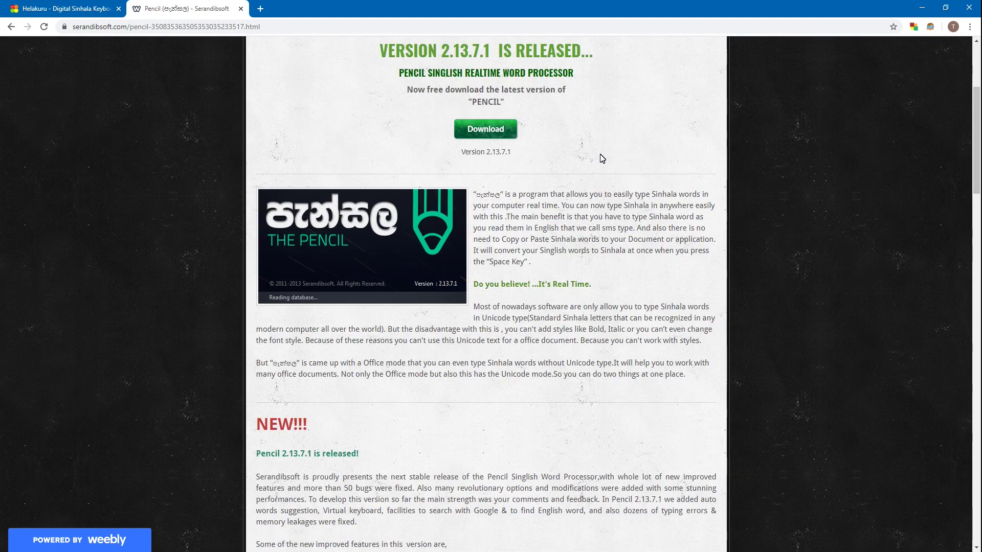
pyautogui.scroll(4, 602, 159)
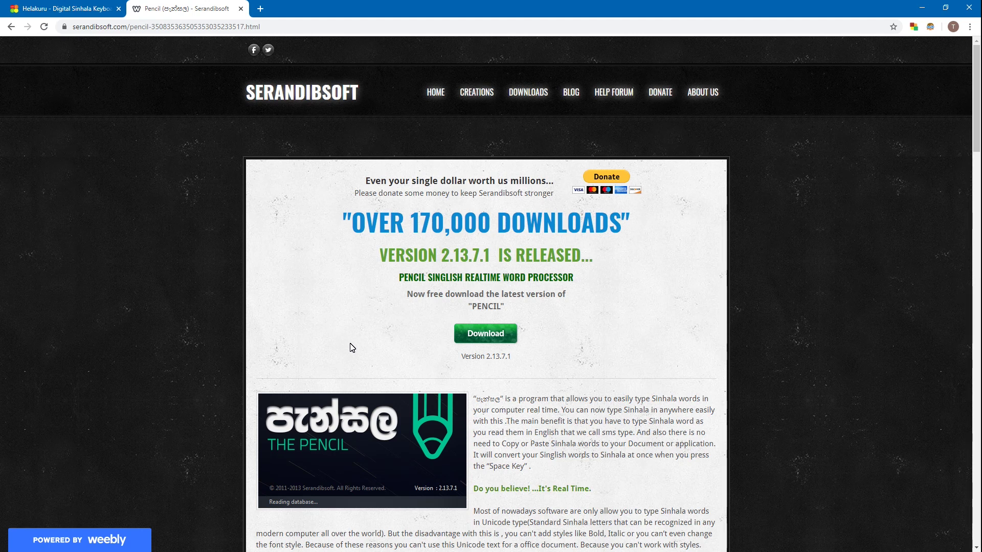
pyautogui.scroll(-1, 349, 345)
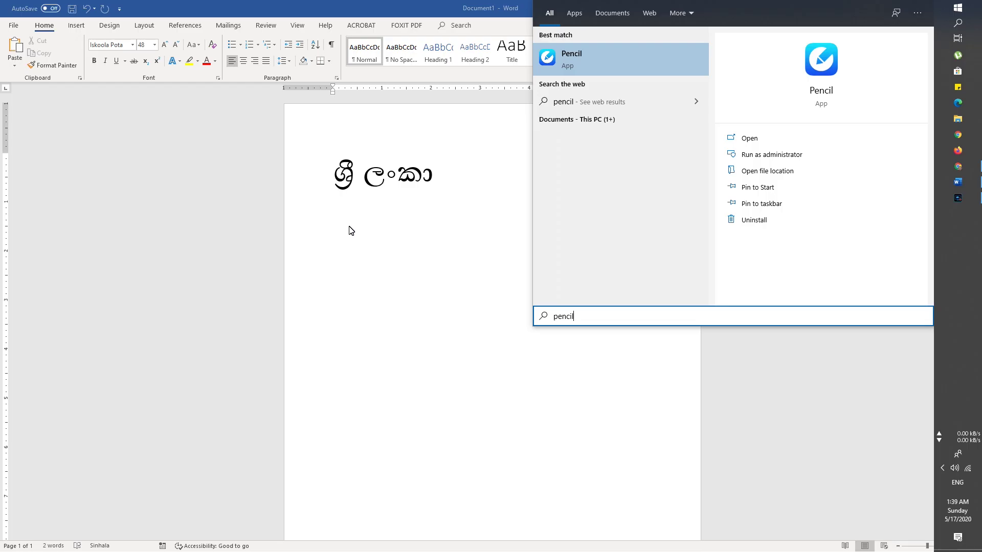
# Step: Launch Pencil, set its Sinhala typing to Office mode, and start a new line in Word
pyautogui.press('Return')
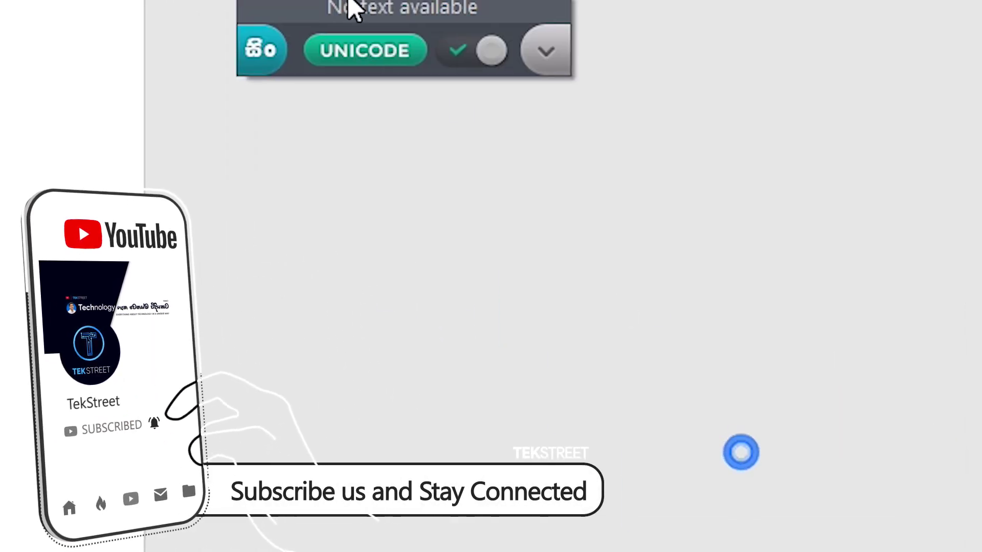
pyautogui.click(684, 444)
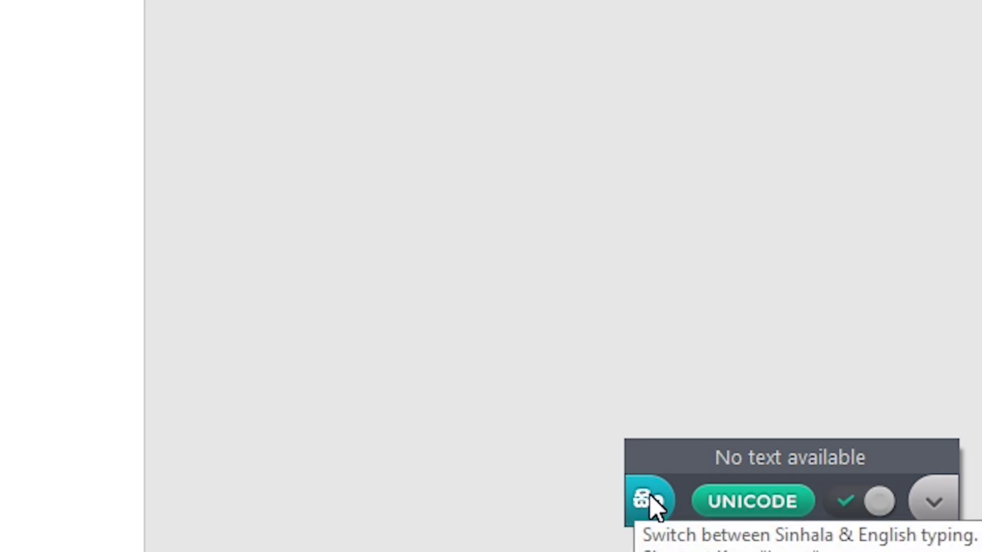
pyautogui.click(753, 511)
pyautogui.click(648, 519)
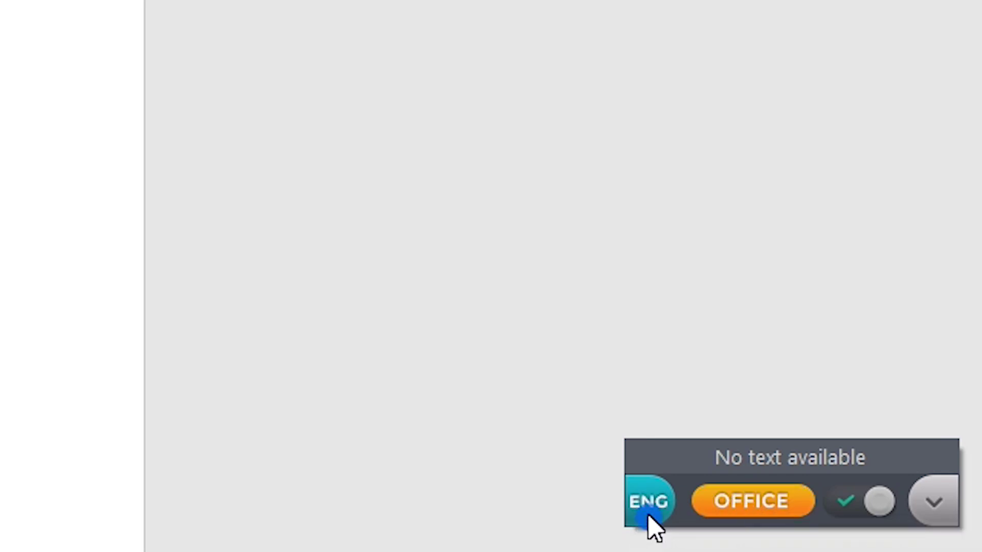
pyautogui.click(718, 507)
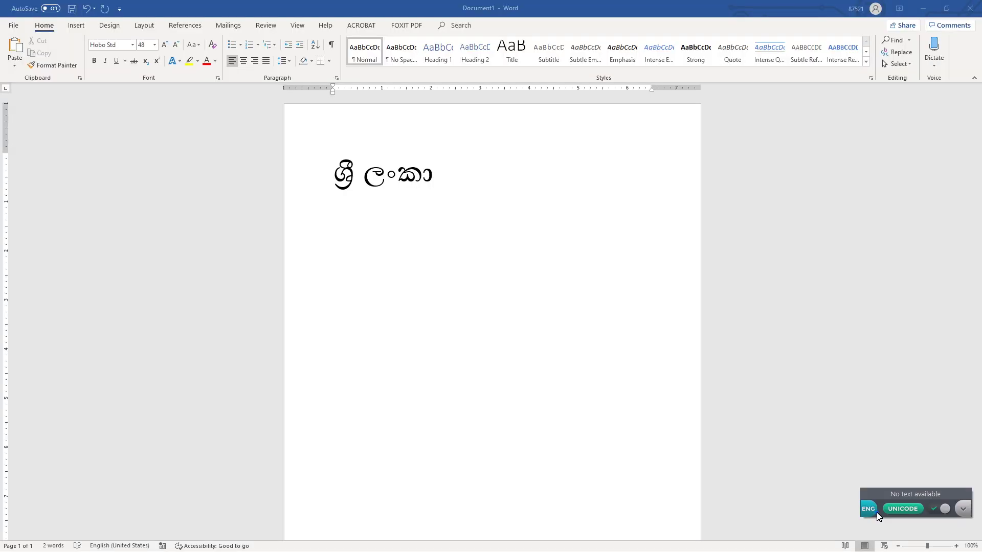
pyautogui.write('ශ්\u200dරී ලංකා')
pyautogui.click(874, 514)
pyautogui.click(890, 511)
pyautogui.press('Return')
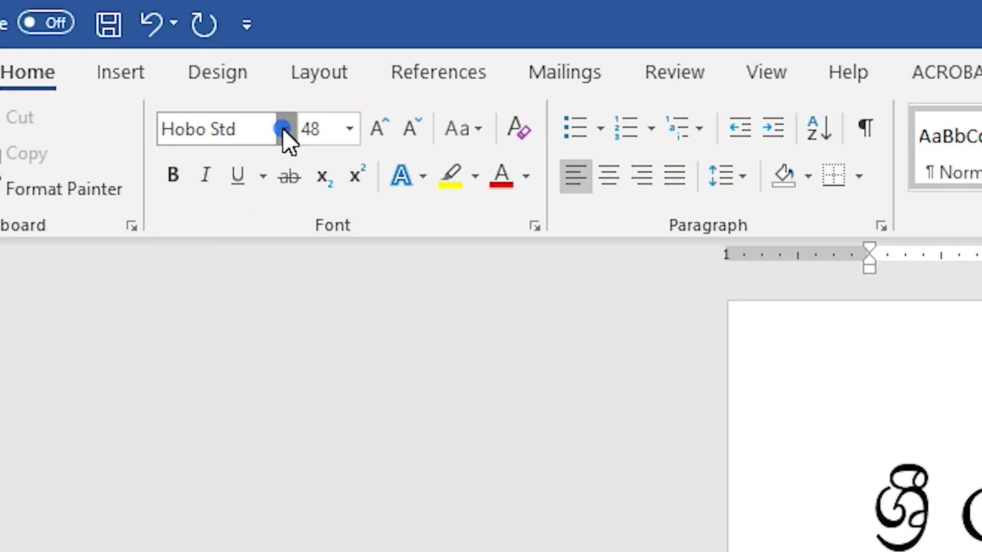
# Step: Choose the legacy apex Sinhala font and place the caret on the new line
pyautogui.click(176, 72)
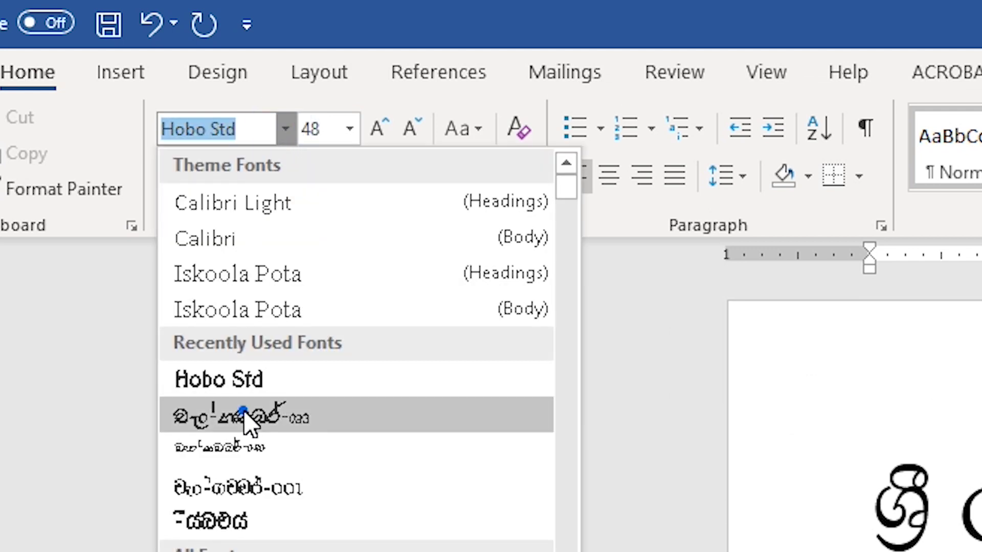
pyautogui.click(246, 417)
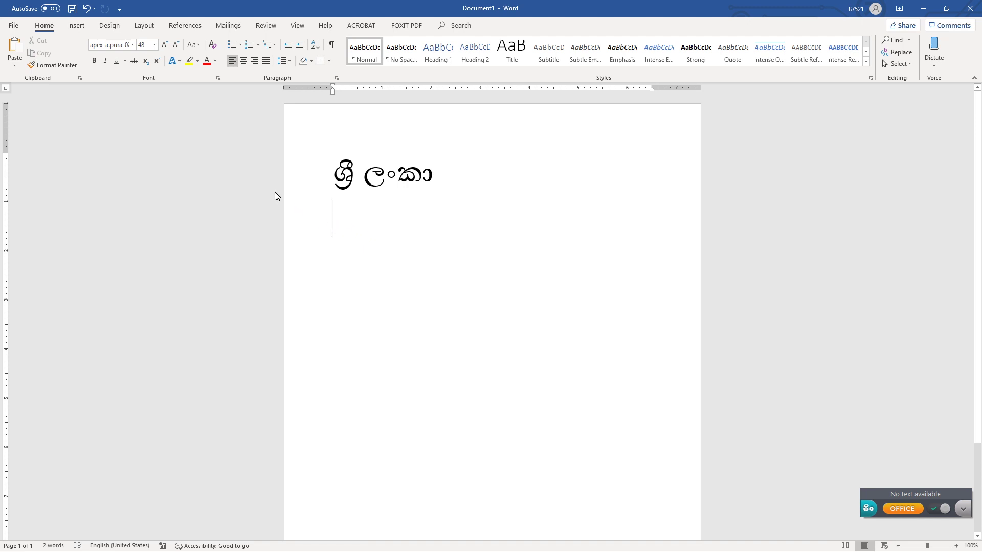
pyautogui.click(335, 219)
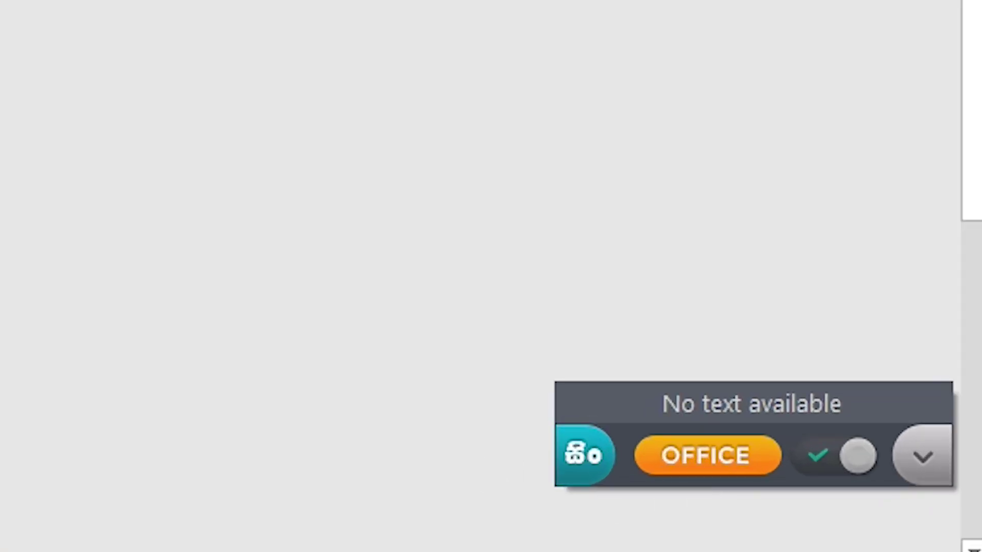
# Step: Type ශ්‍රී ලංකාව phonetically through Pencil as 'shree' and 'lankaw'
pyautogui.write('shre')
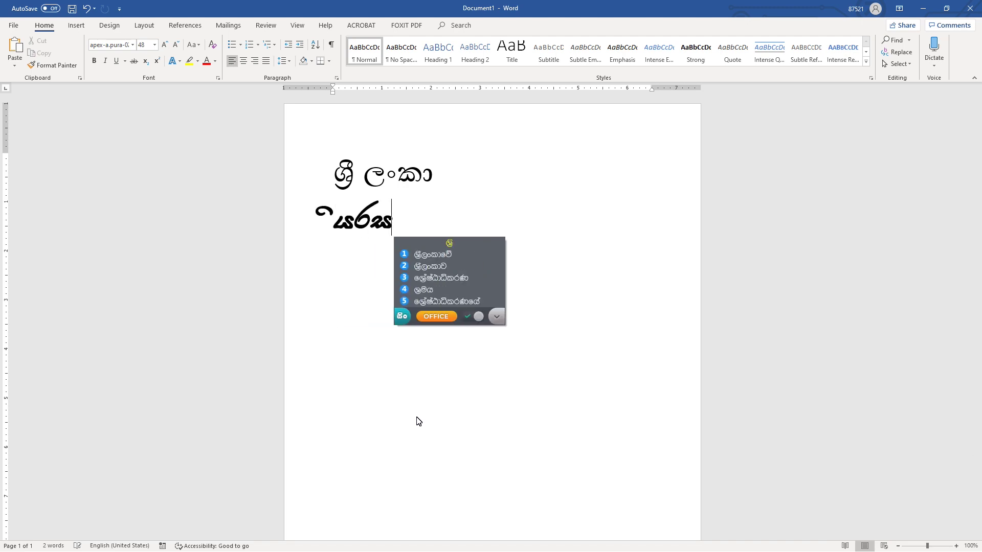
pyautogui.write('e')
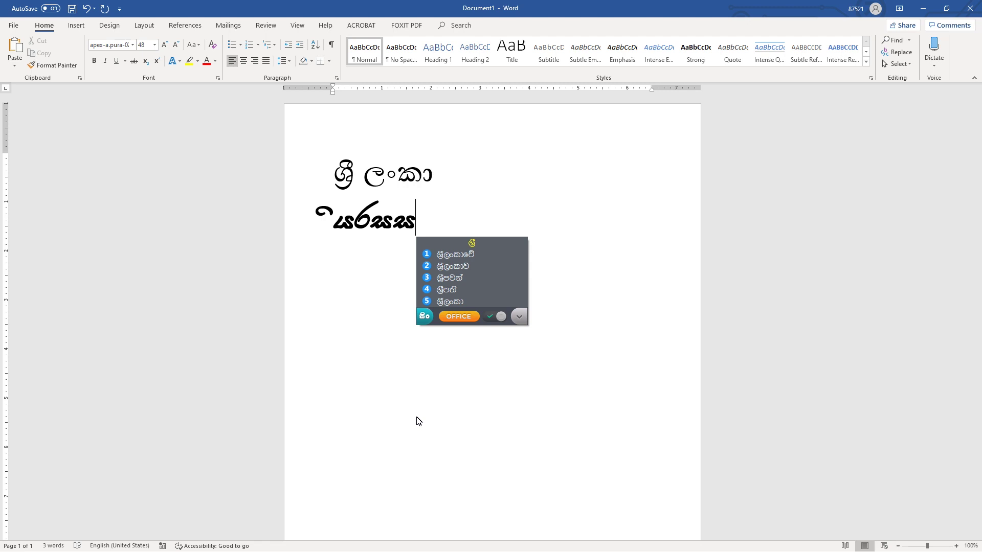
pyautogui.press('space')
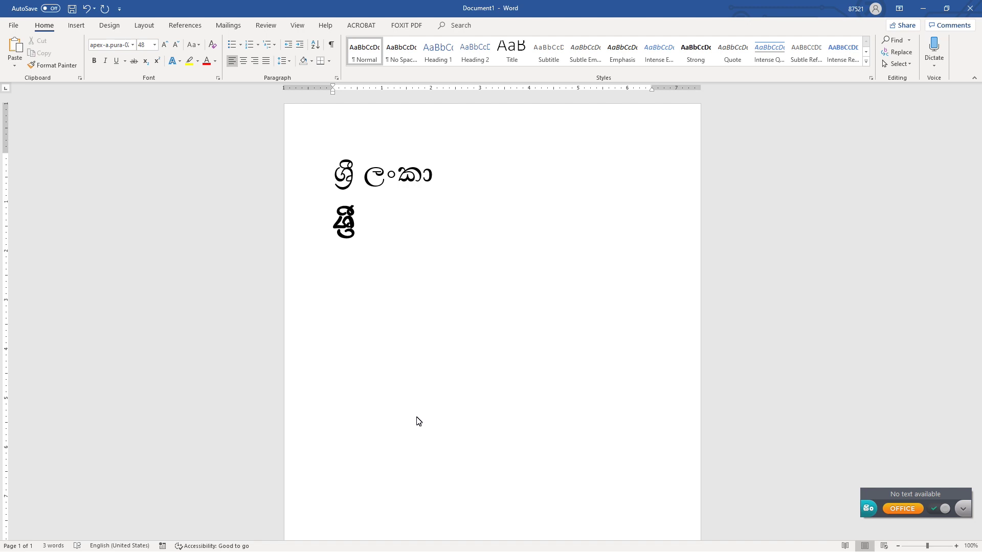
pyautogui.write('l')
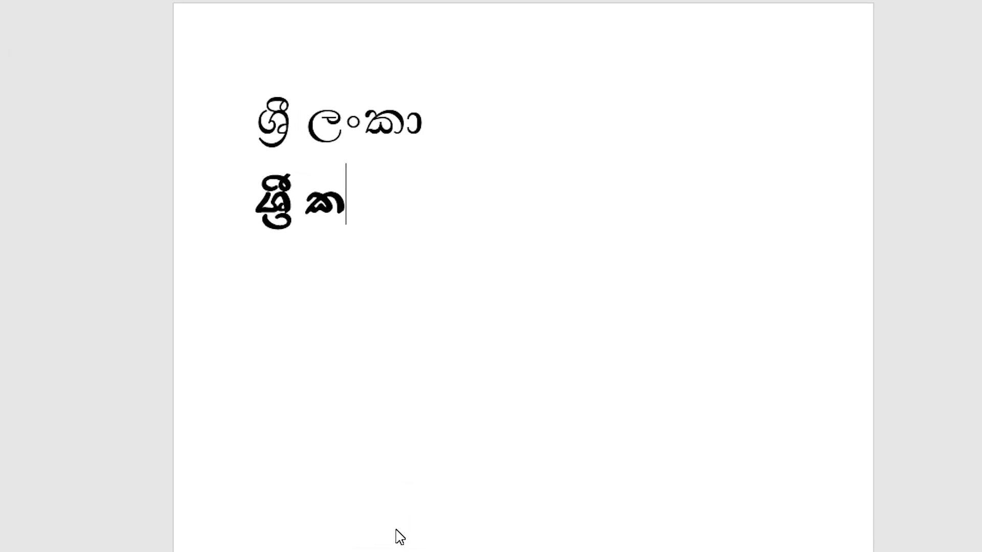
pyautogui.write('ankawe')
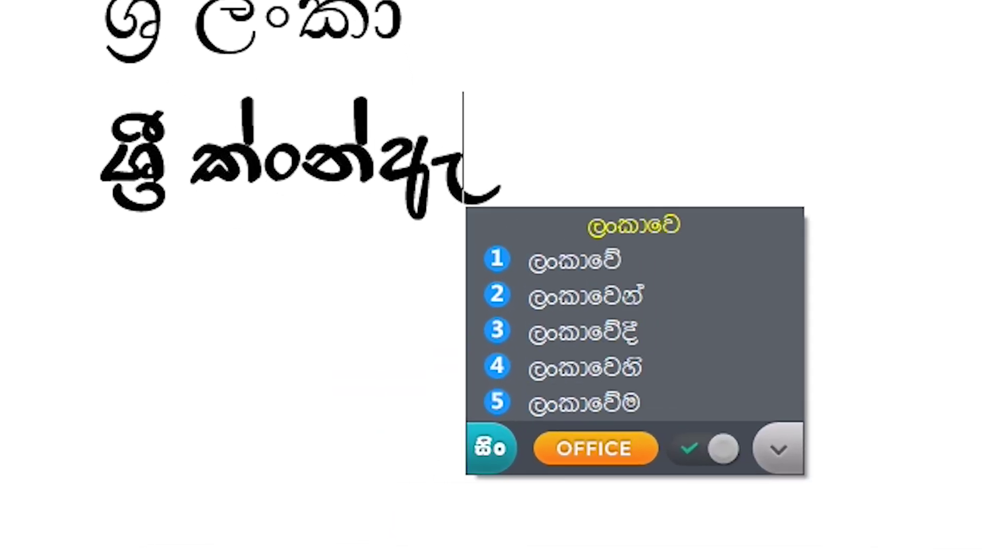
pyautogui.press('BackSpace')
pyautogui.write('i')
pyautogui.press('BackSpace')
pyautogui.press('BackSpace')
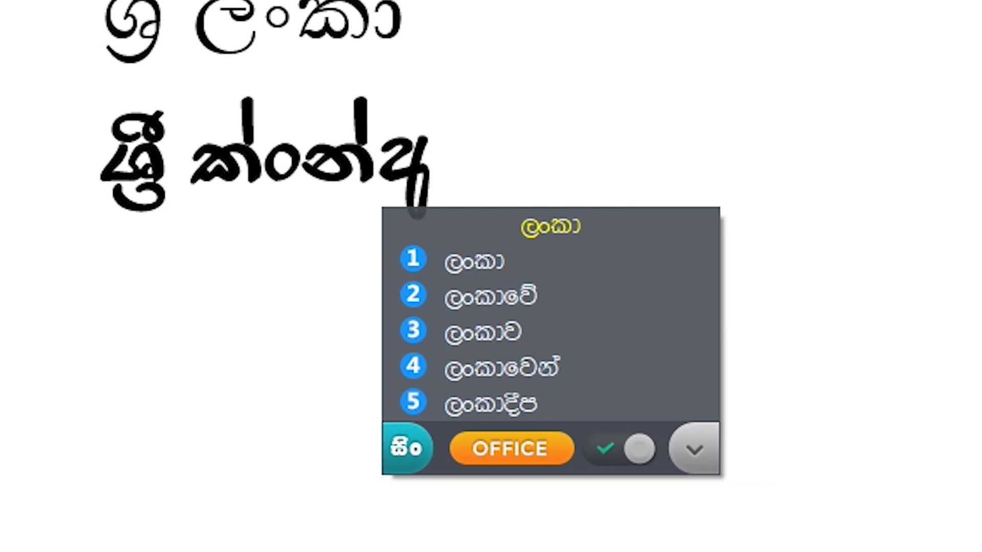
pyautogui.write('w')
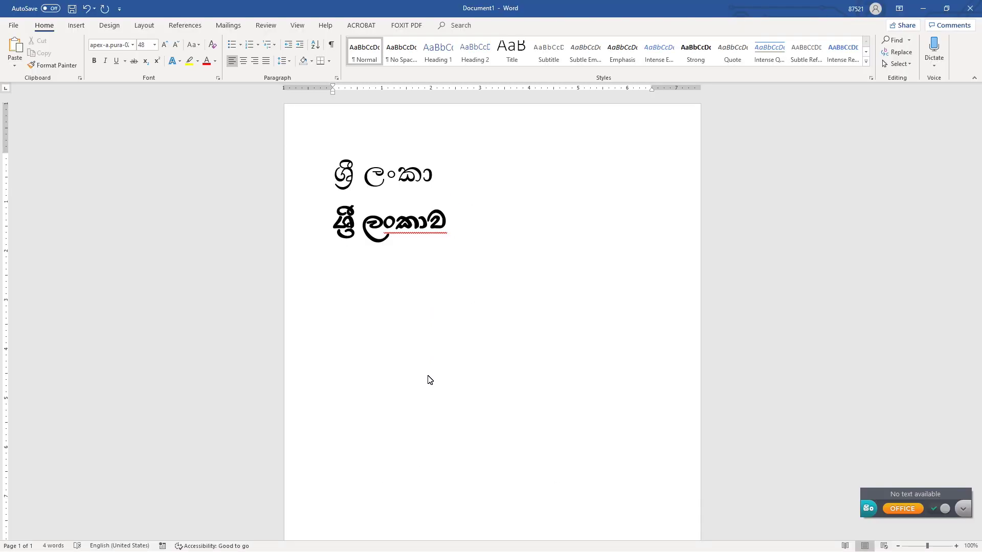
# Step: Apply a more decorative legacy Sinhala font from the font list to the line ශ්‍රී ලංකාව
pyautogui.moveTo(337, 233); pyautogui.dragTo(423, 238)
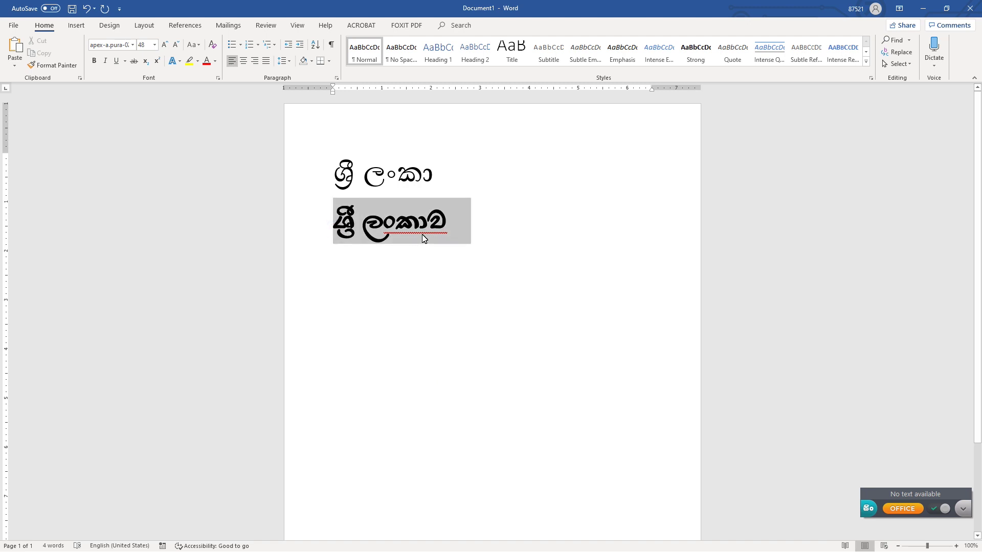
pyautogui.click(136, 46)
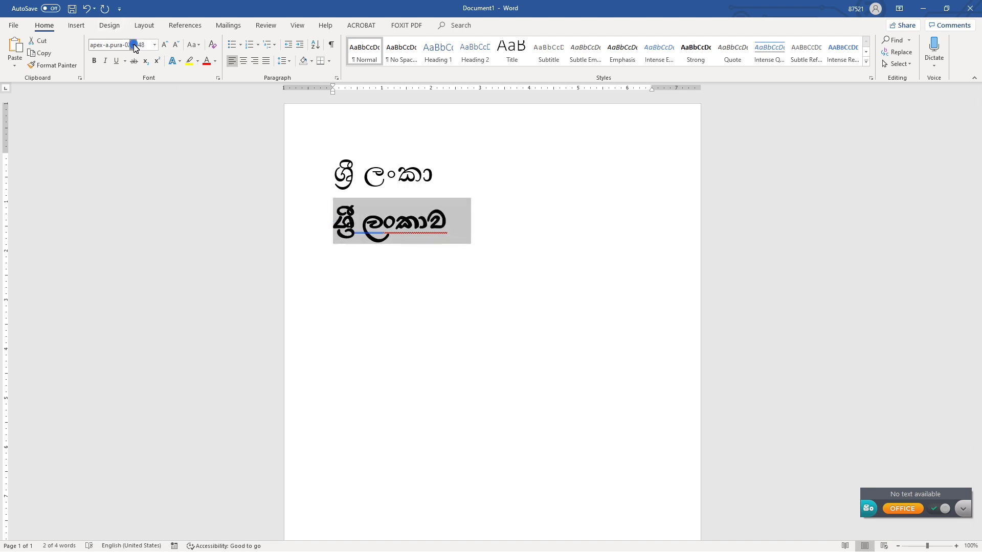
pyautogui.click(134, 46)
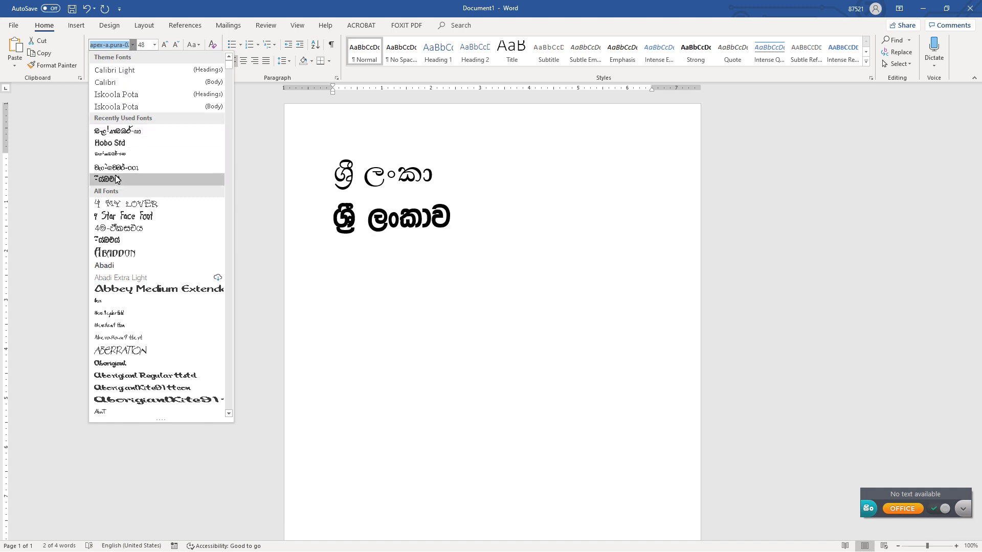
pyautogui.scroll(-5, 148, 204)
pyautogui.scroll(-5, 149, 204)
pyautogui.scroll(-5, 148, 204)
pyautogui.scroll(-5, 148, 204)
pyautogui.scroll(-5, 148, 204)
pyautogui.scroll(-5, 149, 204)
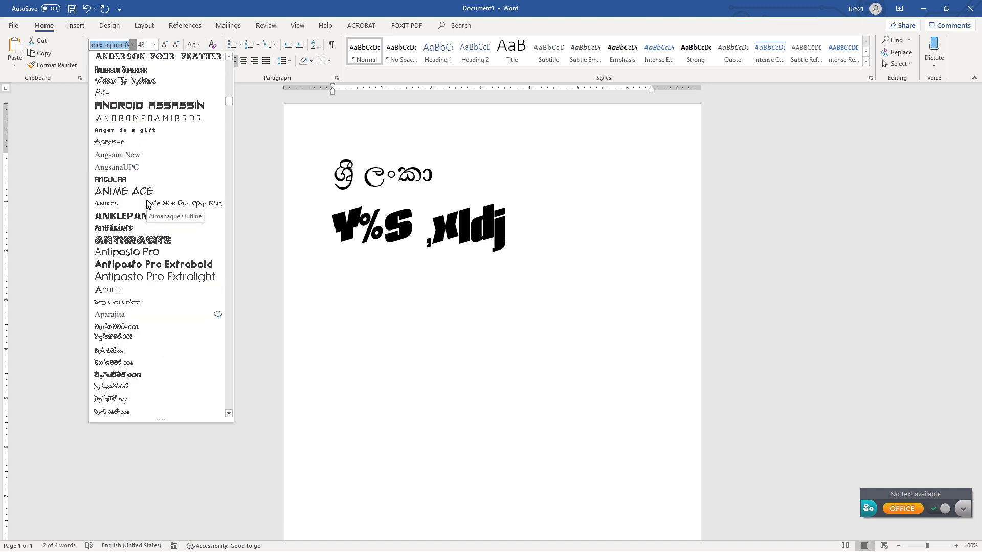
pyautogui.scroll(-5, 149, 204)
pyautogui.scroll(-1, 109, 238)
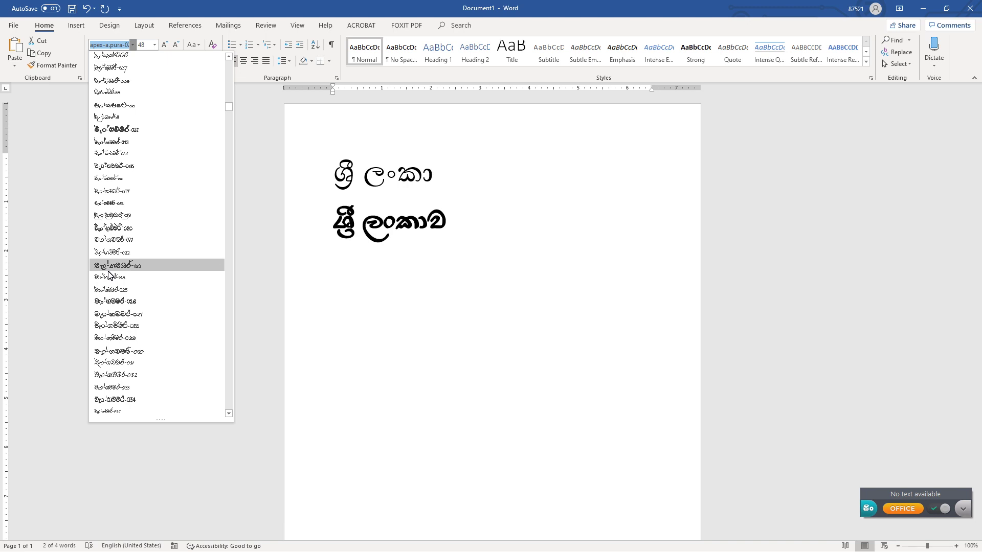
pyautogui.click(113, 295)
pyautogui.click(447, 204)
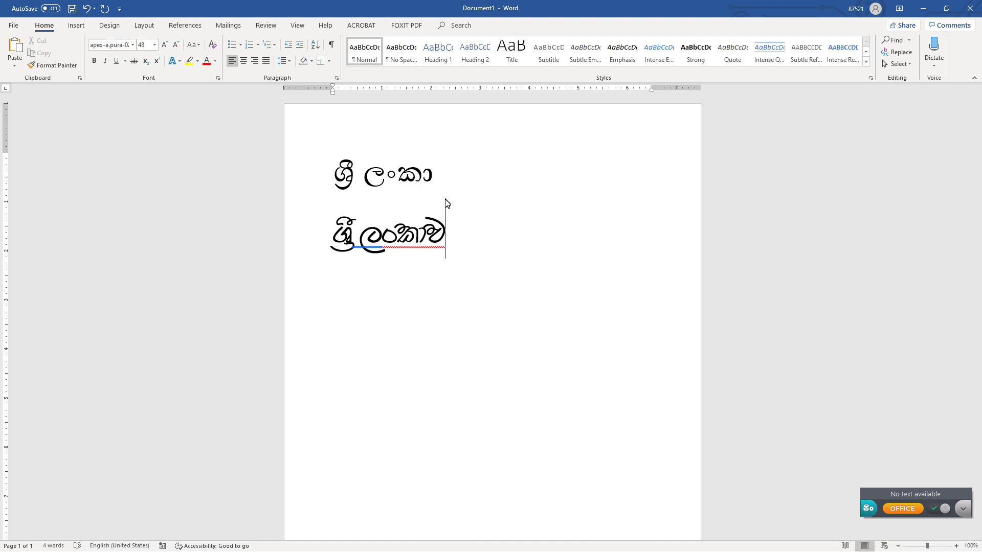
# Step: Open Pencil's virtual Sinhala keyboard and enter the letters ඛ and ඡ
pyautogui.click(961, 508)
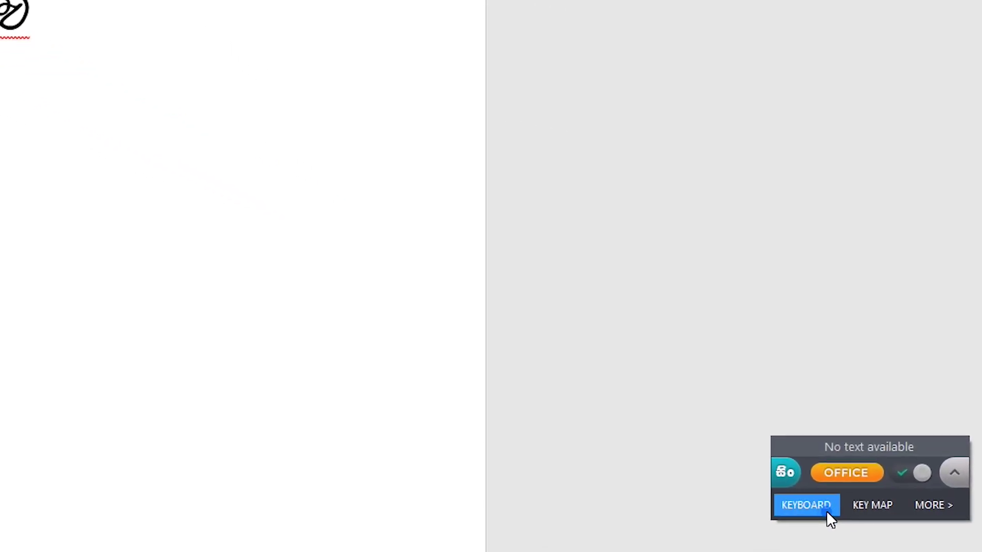
pyautogui.click(827, 510)
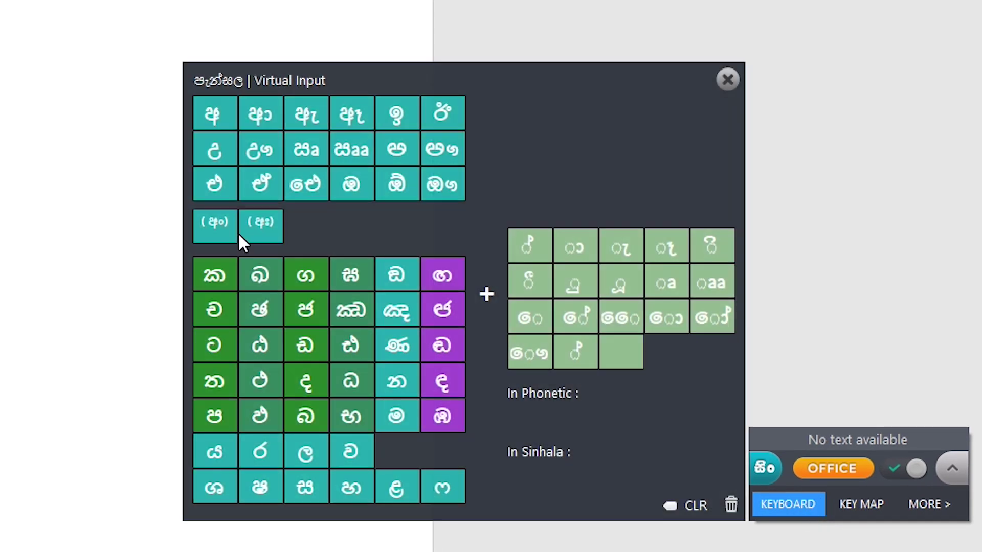
pyautogui.click(259, 281)
pyautogui.click(260, 309)
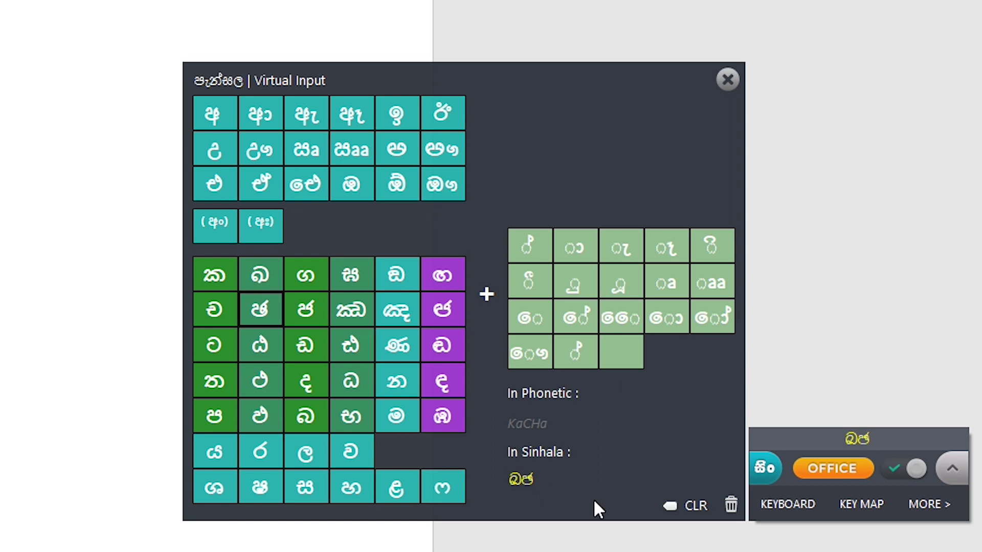
# Step: Browse Pencil's phonetic key map, then close the keyboard and key map panels
pyautogui.click(841, 507)
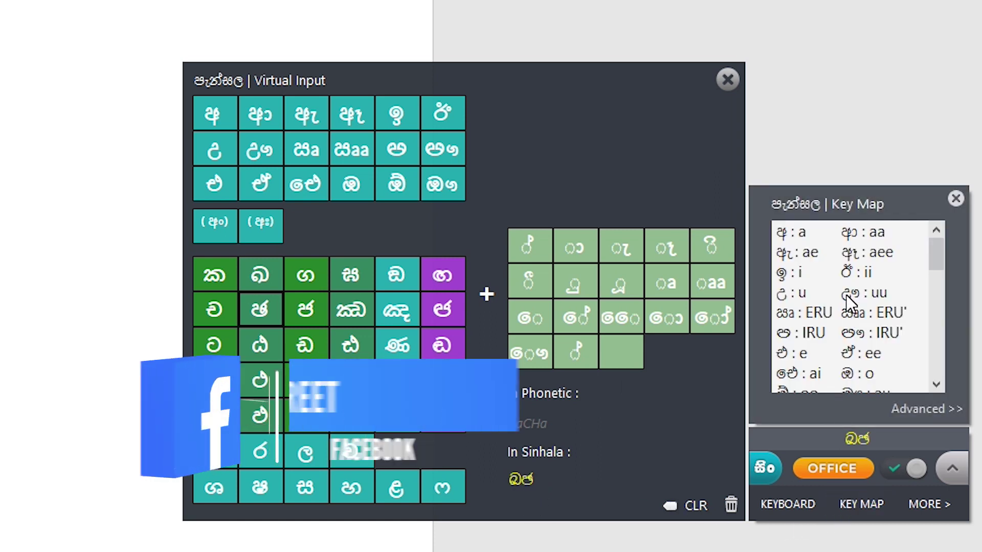
pyautogui.scroll(-3, 869, 289)
pyautogui.scroll(-3, 861, 271)
pyautogui.scroll(-3, 860, 271)
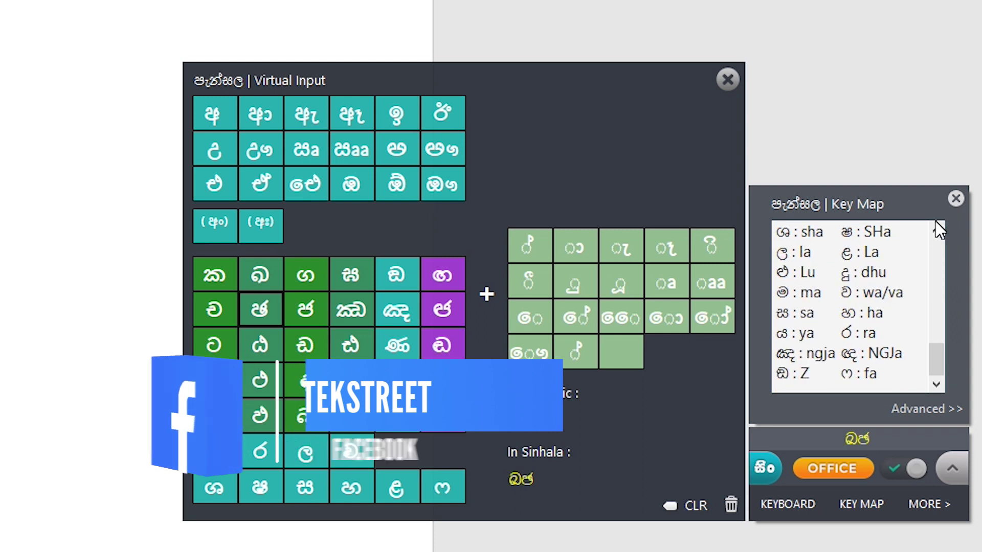
pyautogui.click(956, 198)
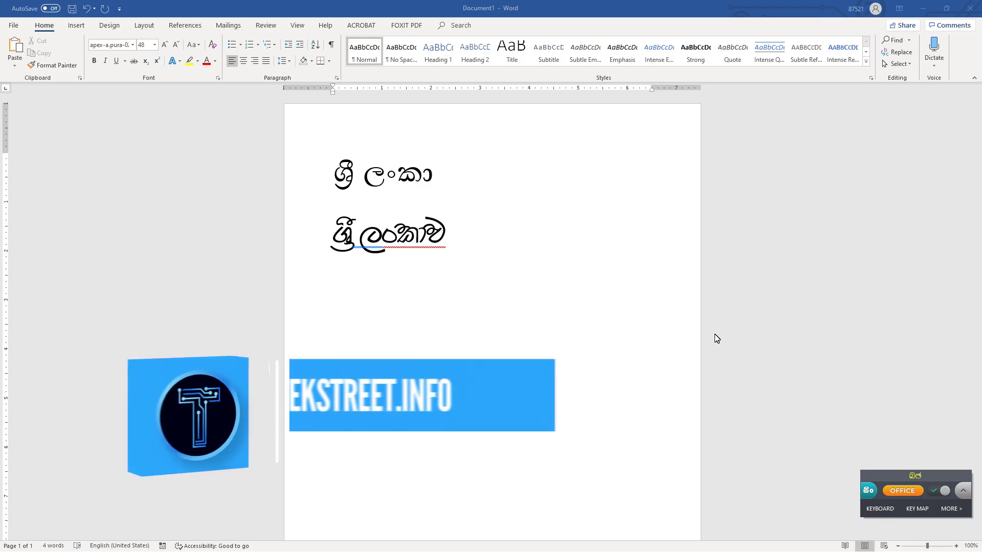